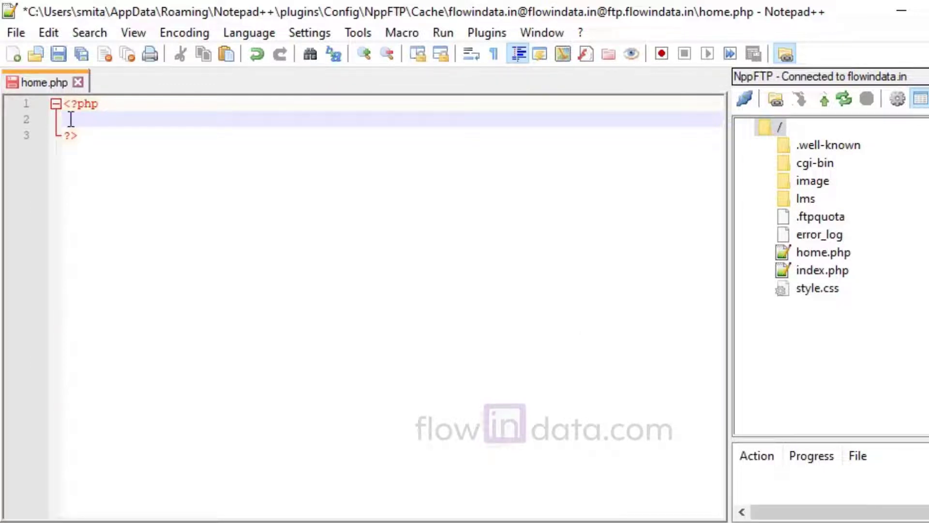
{"action": "type", "text": "$url ="}
{"action": "type", "text": " \"https://flowindata.in?email=abc@test.com&name=flowindata\";"}
{"action": "key", "text": "Return"}
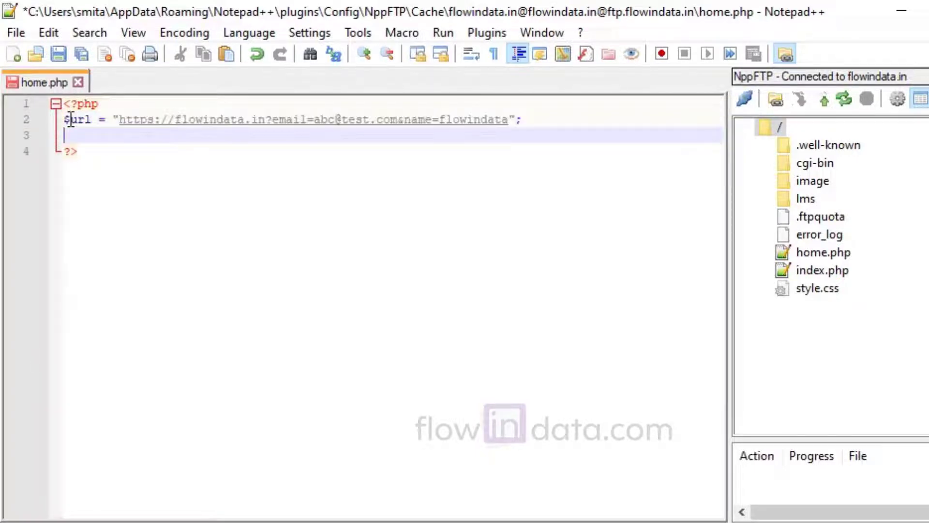
{"action": "type", "text": "$"}
{"action": "type", "text": "compo"}
{"action": "key", "text": "BackSpace"}
{"action": "type", "text": "one"}
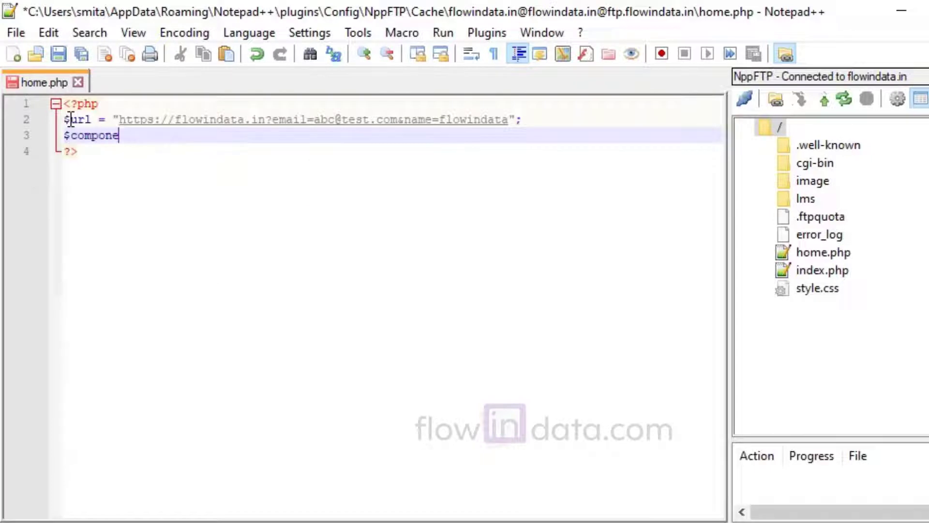
{"action": "type", "text": "nts = pars"}
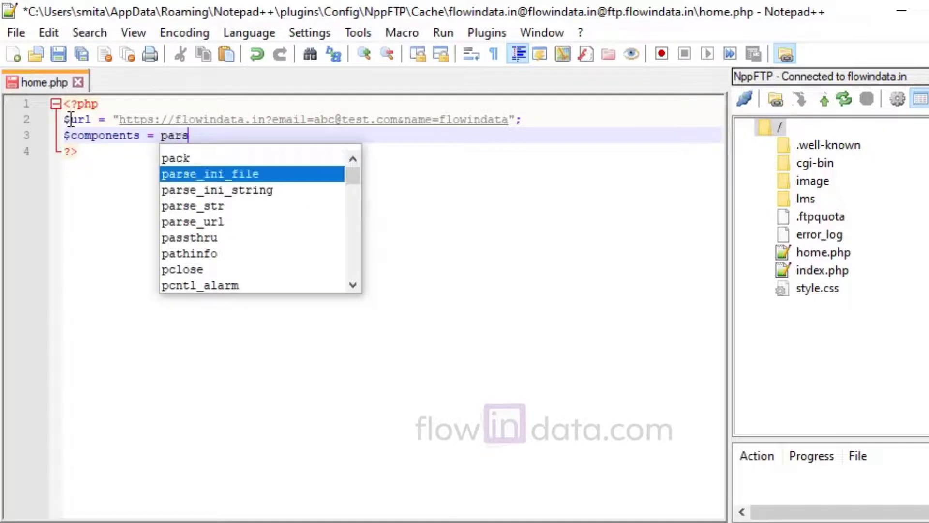
{"action": "type", "text": "e_url"}
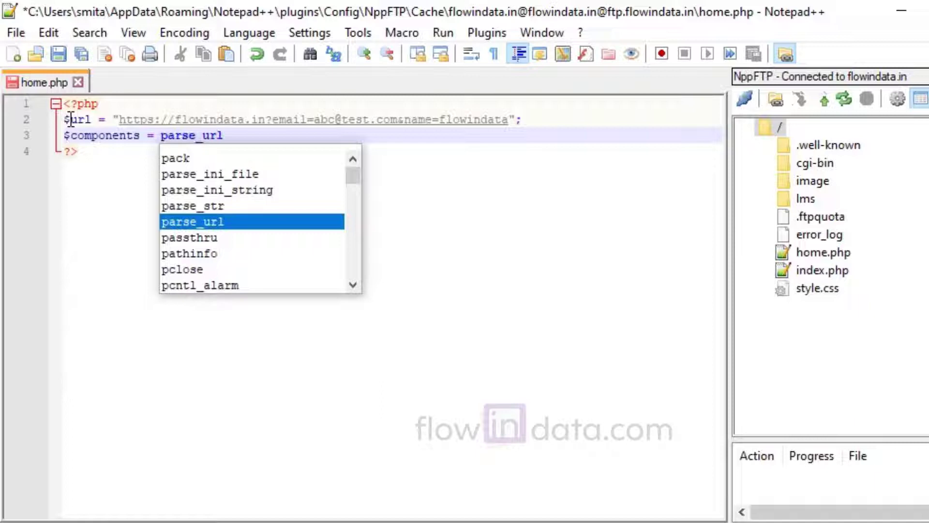
{"action": "type", "text": "("}
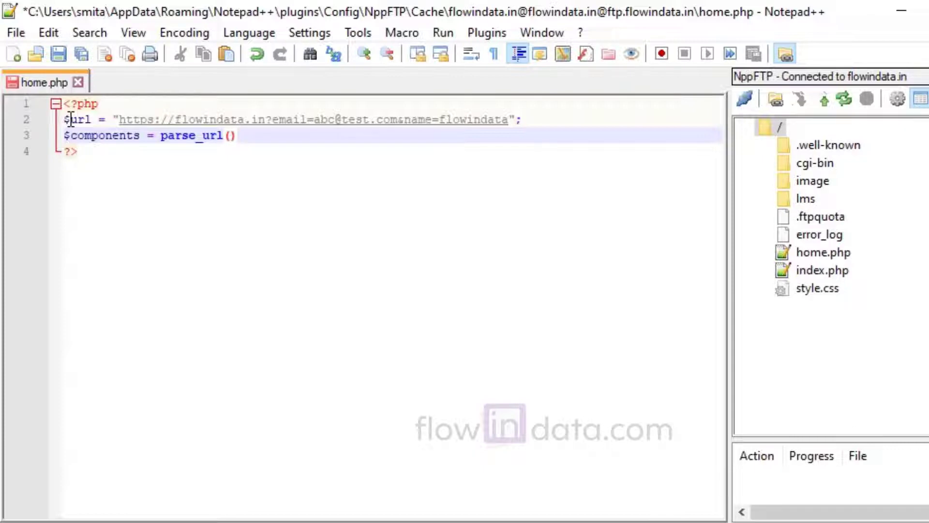
{"action": "type", "text": "$"}
{"action": "type", "text": "url"}
Step: Add parse_str($components['query'], $results) and print_r($results), then save and check the email/name array
{"action": "key", "text": "End"}
{"action": "type", "text": ";"}
{"action": "key", "text": "Return"}
{"action": "type", "text": "pa"}
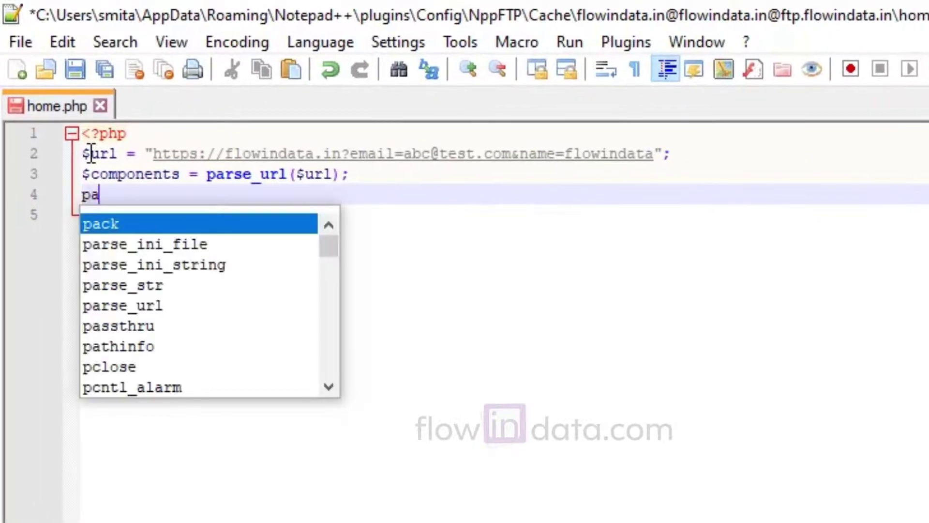
{"action": "type", "text": "s"}
{"action": "key", "text": "BackSpace"}
{"action": "type", "text": "rse_s"}
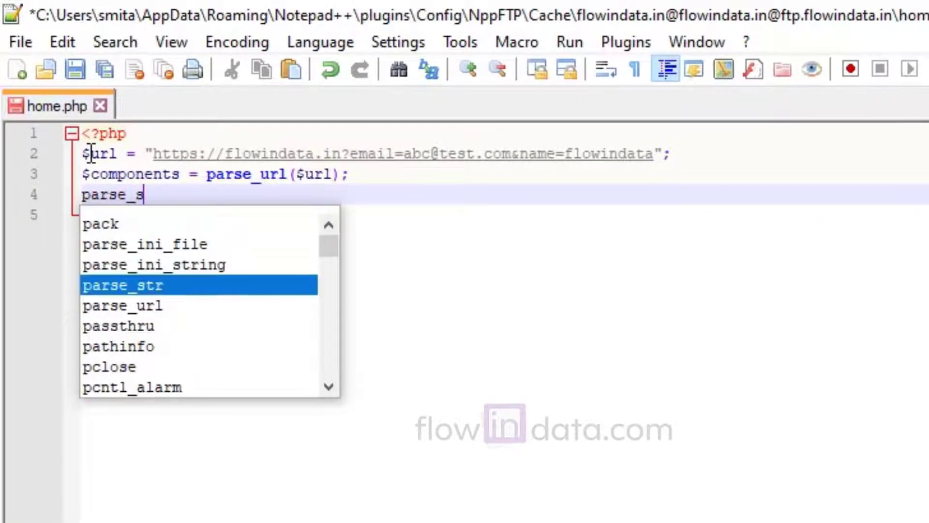
{"action": "type", "text": "tr()"}
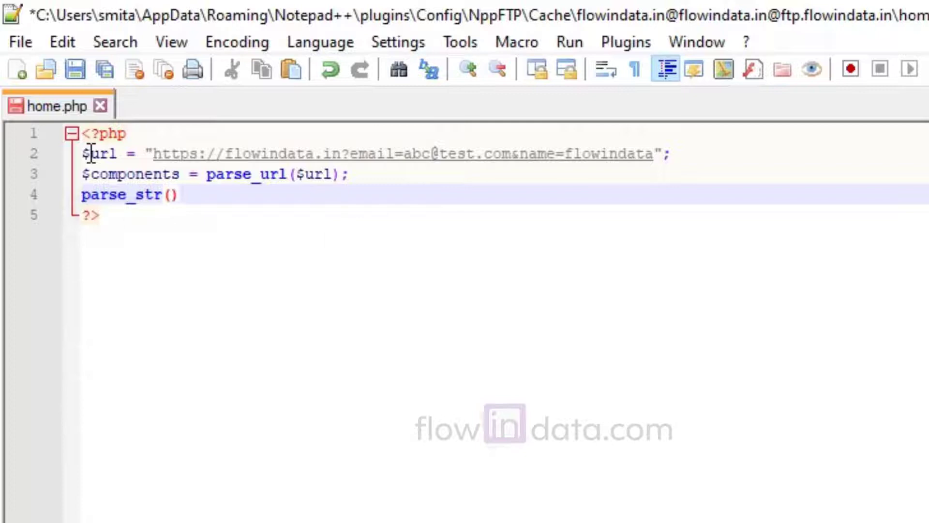
{"action": "key", "text": "Left"}
{"action": "type", "text": "$"}
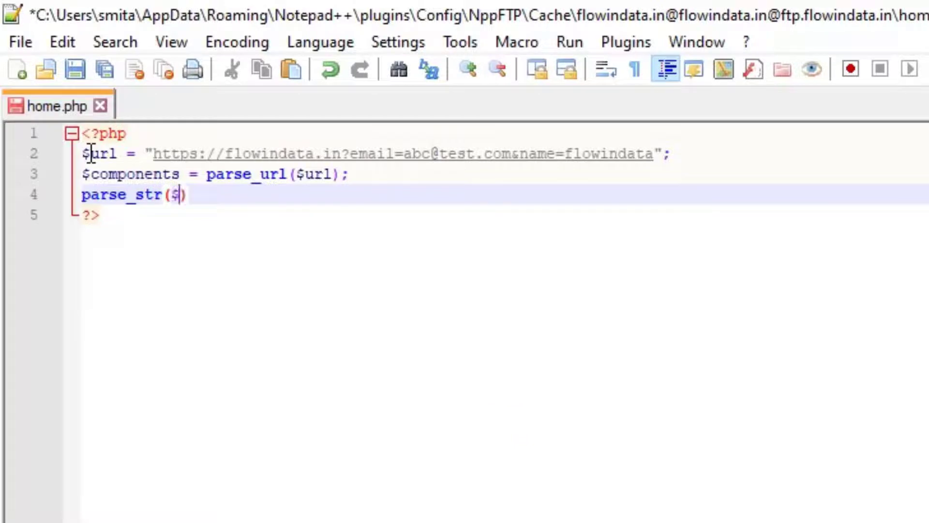
{"action": "type", "text": "compo"}
{"action": "key", "text": "Return"}
{"action": "type", "text": "["}
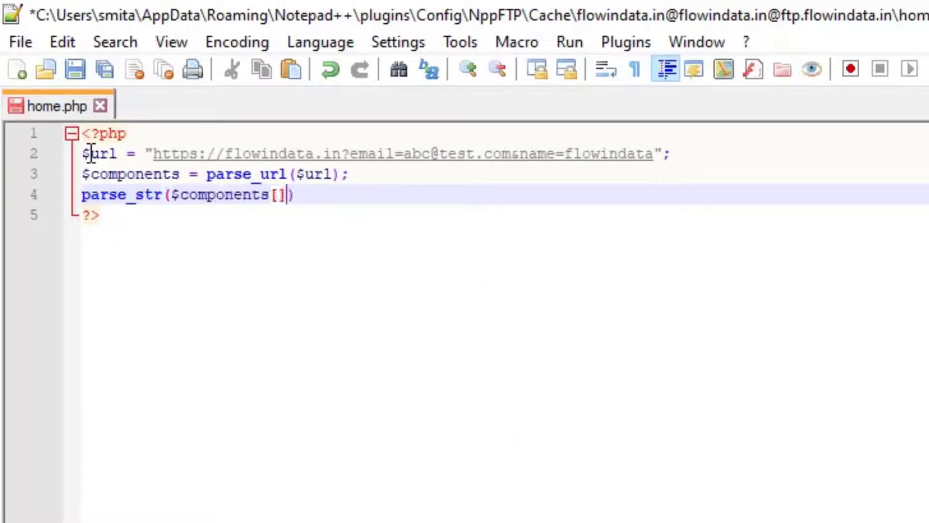
{"action": "type", "text": "'que"}
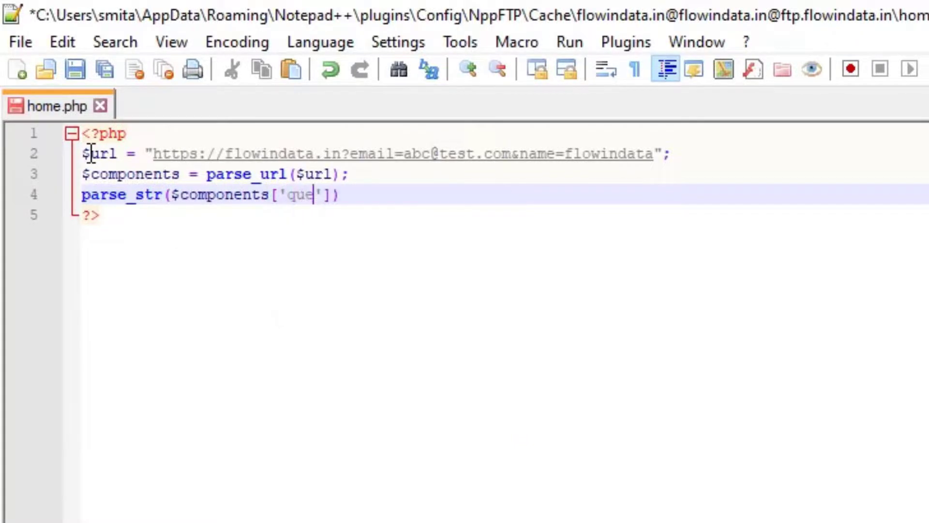
{"action": "type", "text": "ry'], $"}
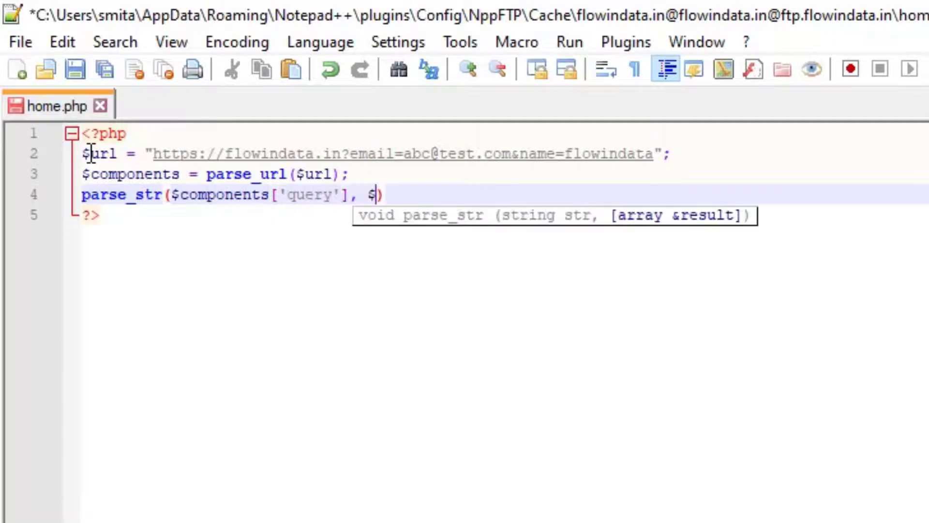
{"action": "type", "text": "result"}
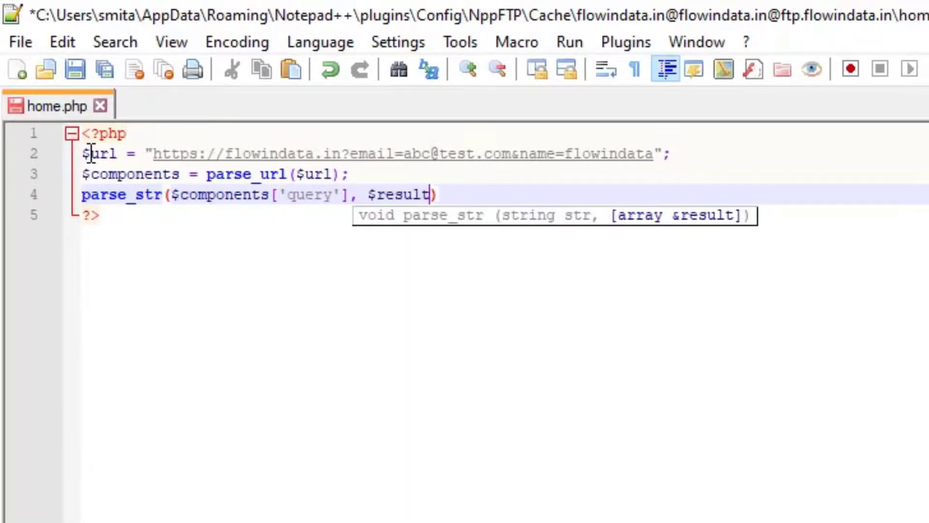
{"action": "type", "text": "s);"}
{"action": "key", "text": "Return"}
{"action": "type", "text": "print"}
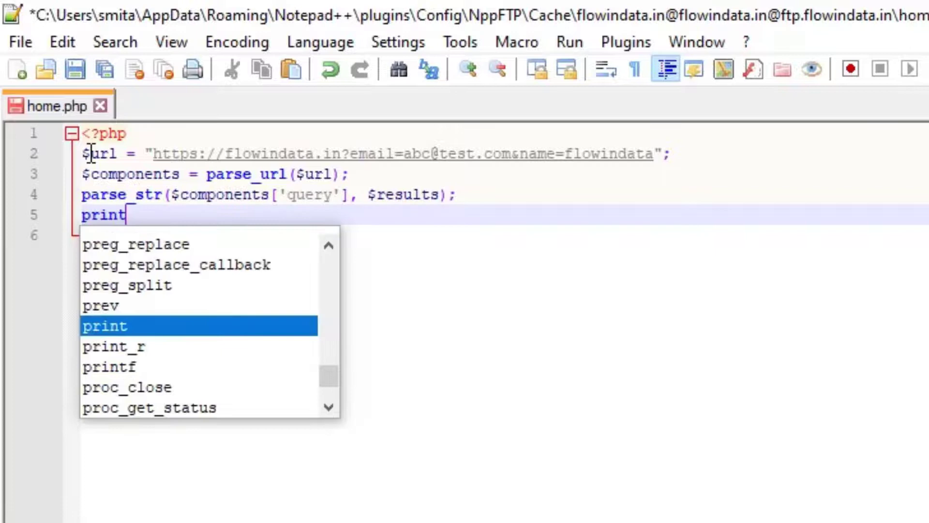
{"action": "type", "text": "_r($"}
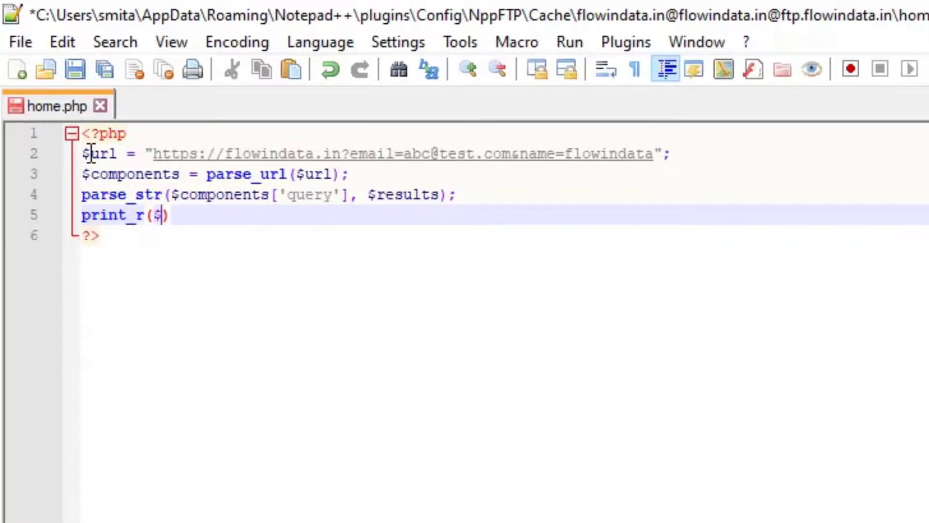
{"action": "type", "text": "results)"}
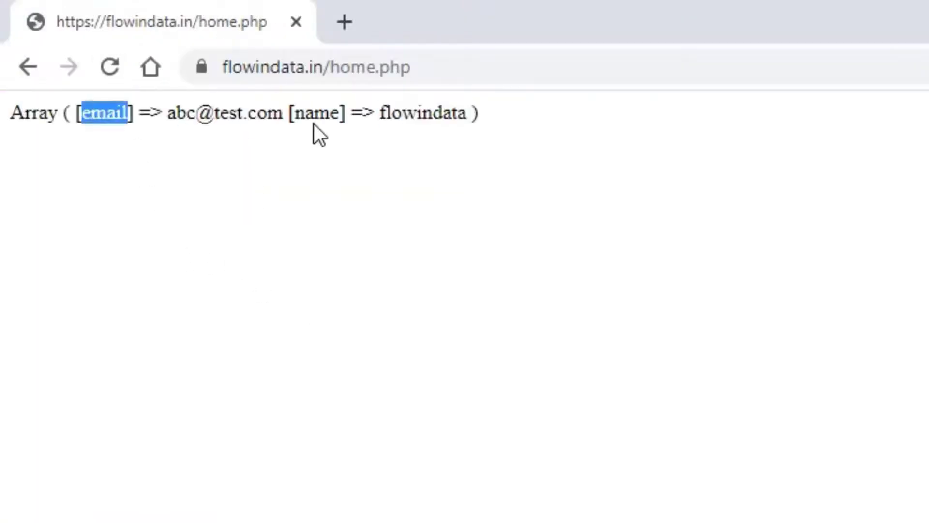
{"action": "left_click", "coordinate": [330, 115]}
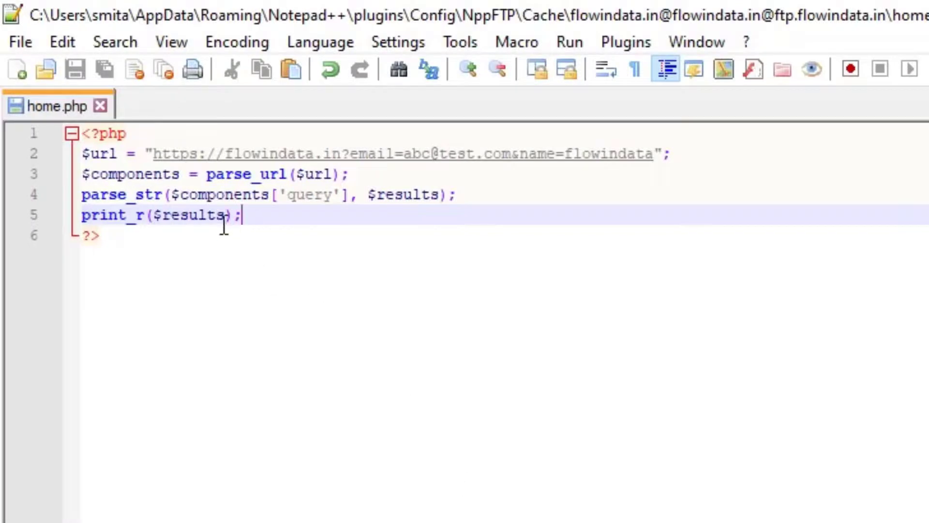
Step: Change the print line to print_r($results['email']) and save home.php
{"action": "left_click", "coordinate": [226, 214]}
{"action": "type", "text": "["}
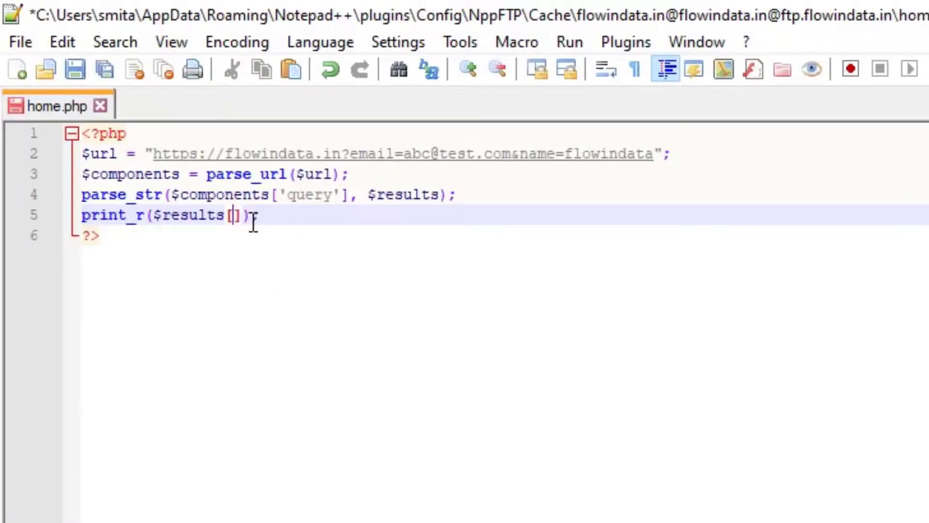
{"action": "type", "text": "'email"}
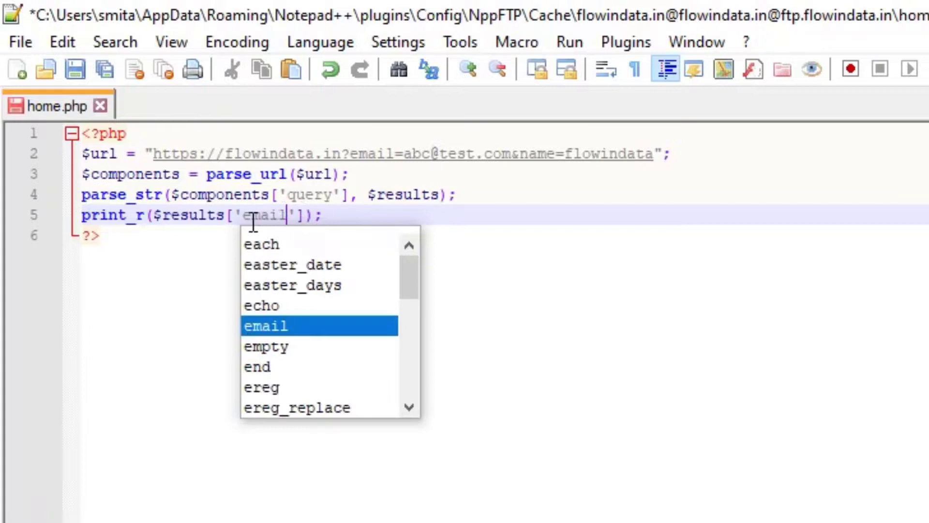
{"action": "left_click", "coordinate": [354, 193]}
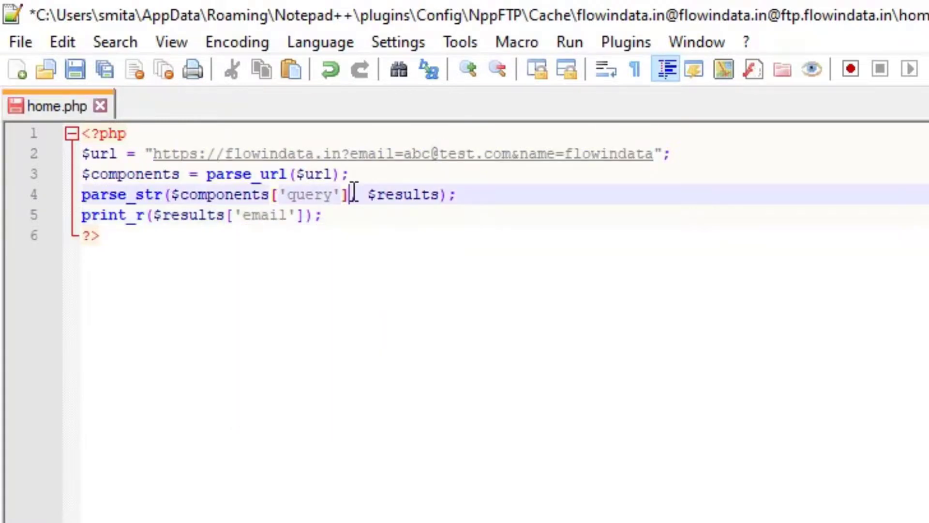
{"action": "key", "text": "ctrl+s"}
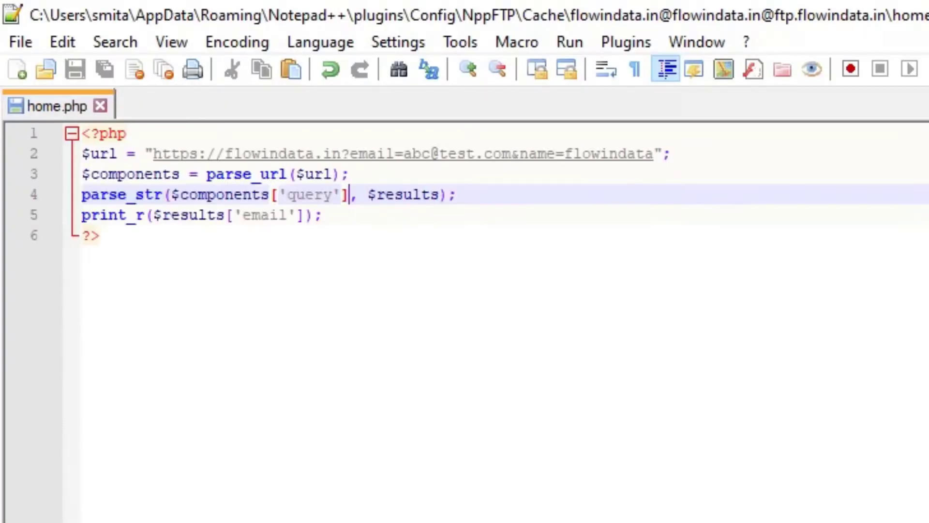
{"action": "left_click", "coordinate": [408, 217]}
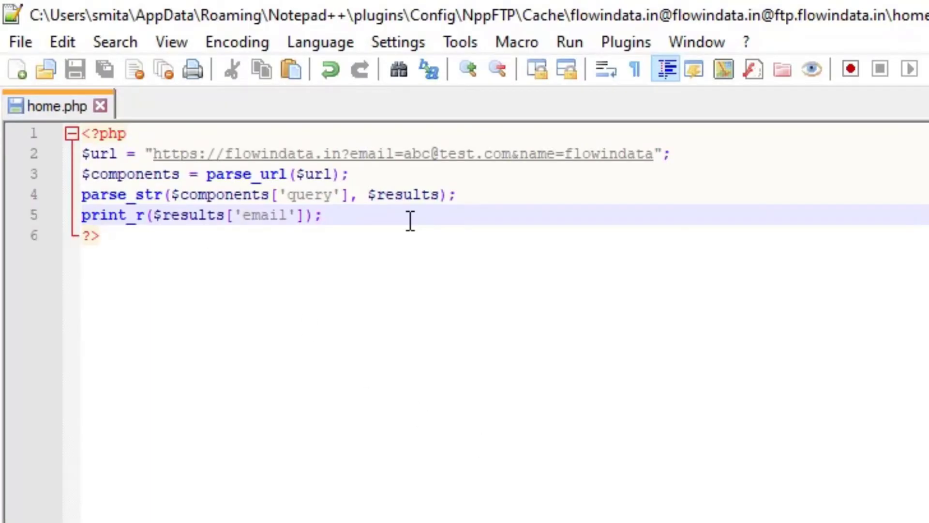